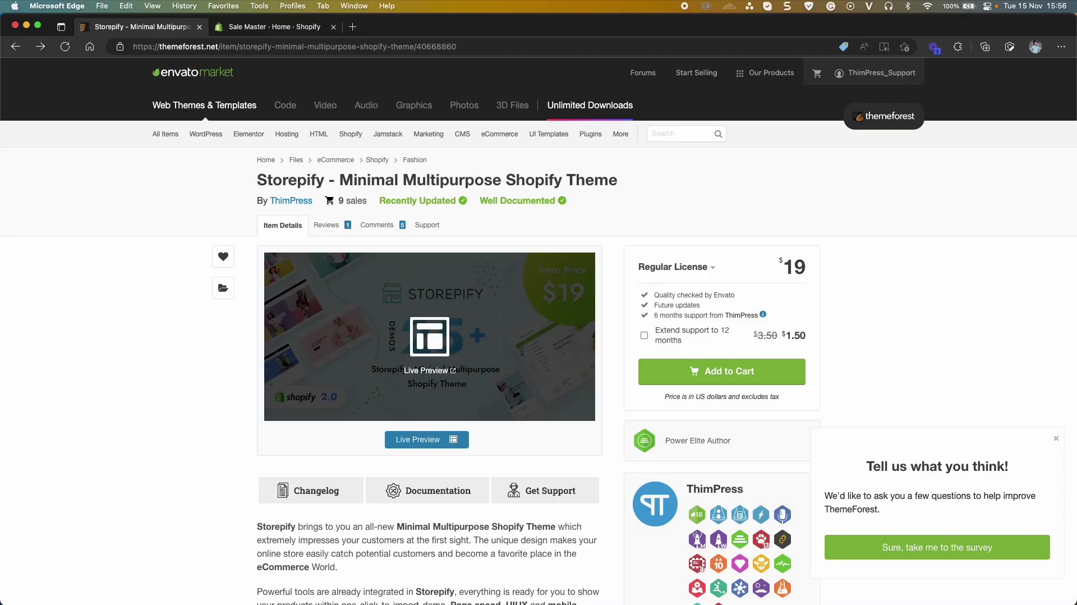
# - Unzip the downloaded themeforest theme package on the Desktop and open its child-theme folder
pyautogui.moveTo(525, 292)
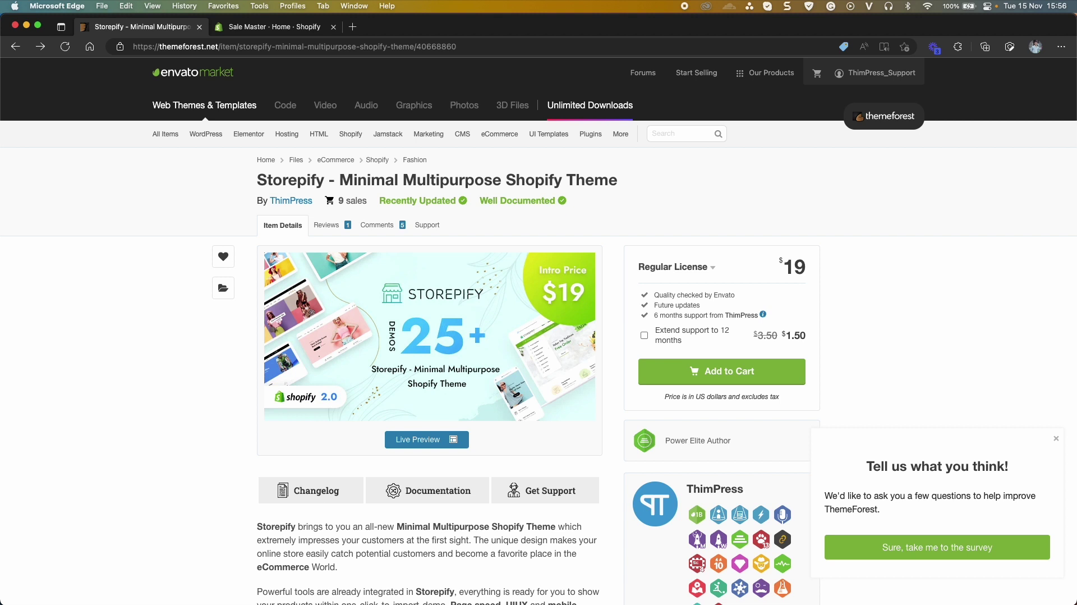
pyautogui.press('super+Tab')
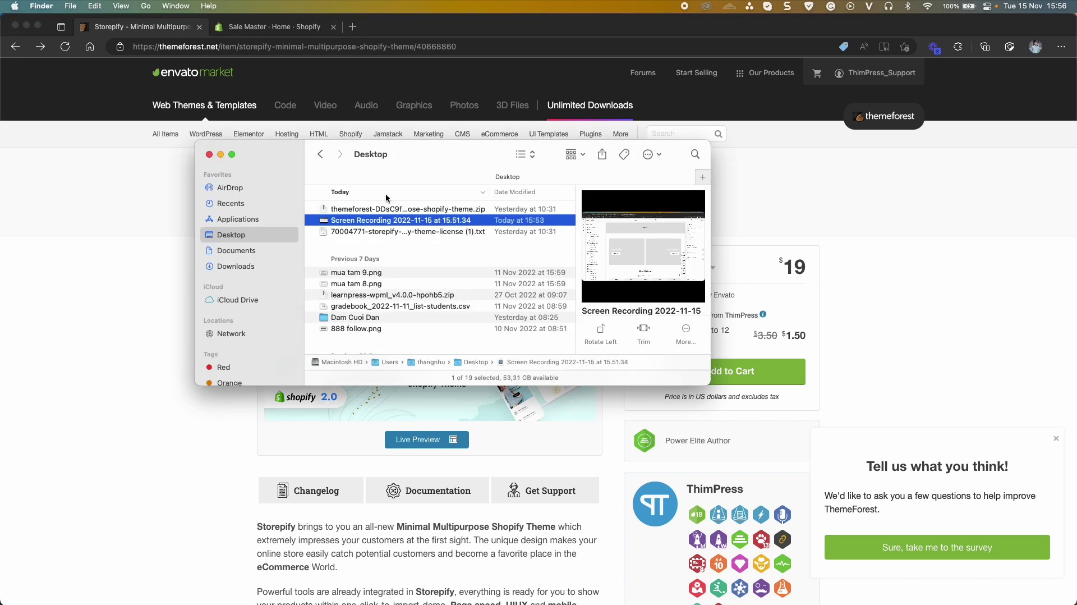
pyautogui.click(399, 209)
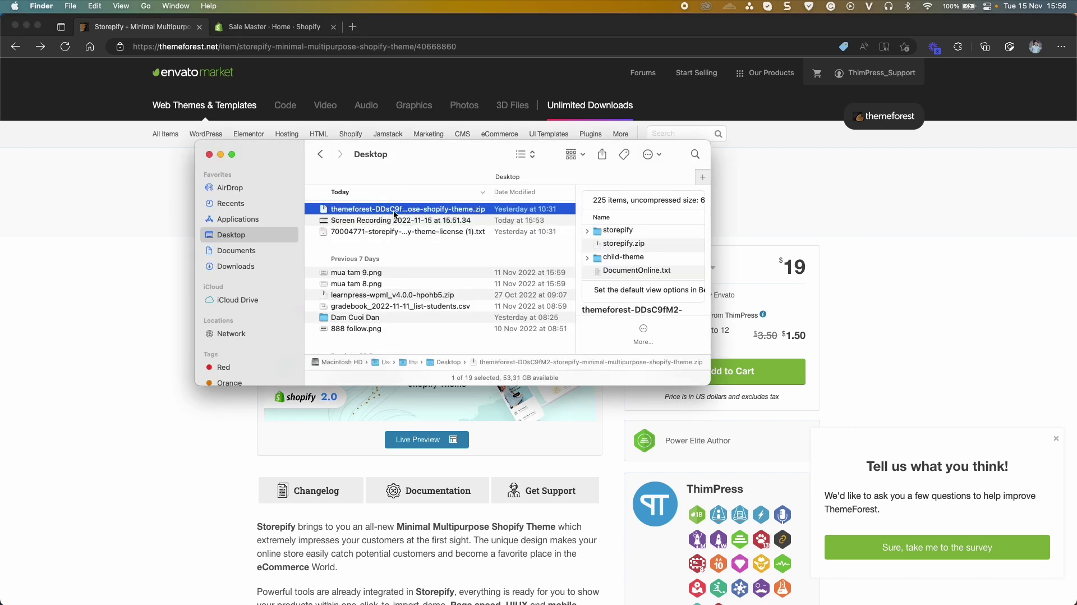
pyautogui.doubleClick(396, 209)
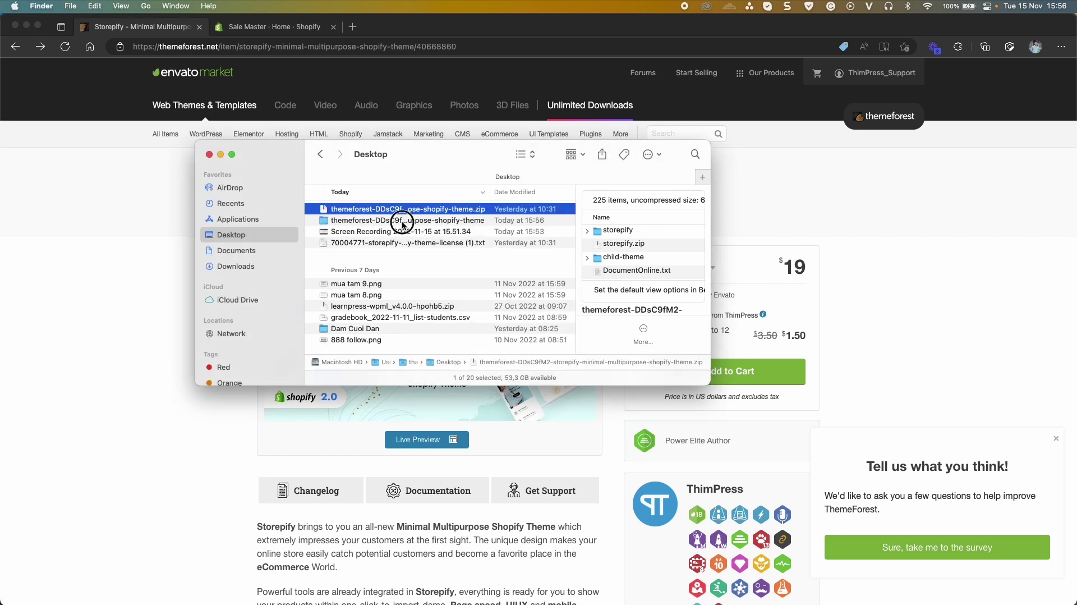
pyautogui.click(398, 220)
pyautogui.doubleClick(402, 222)
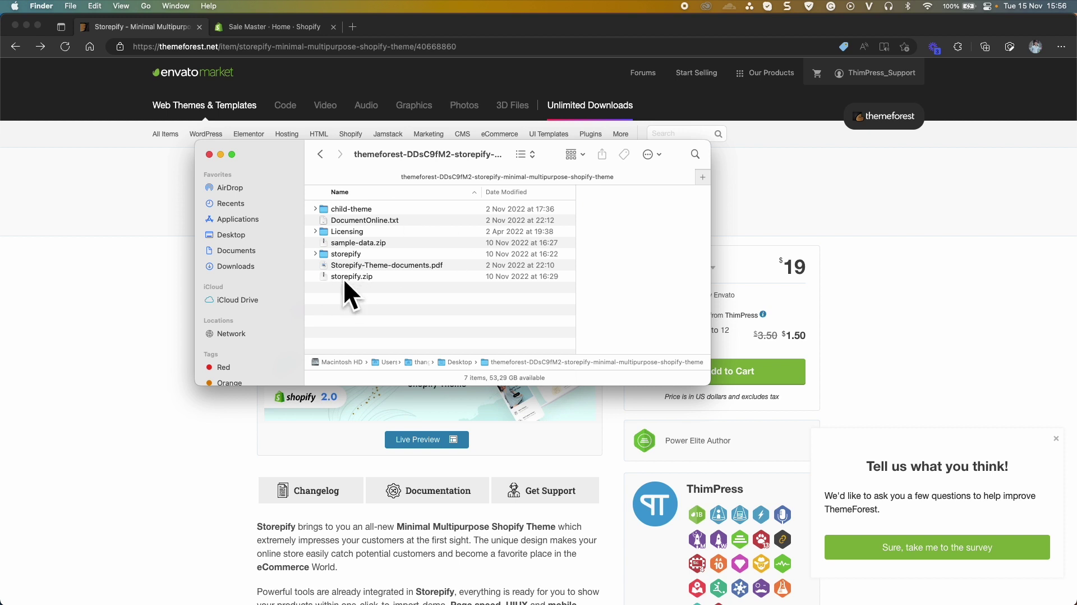
pyautogui.click(359, 210)
pyautogui.doubleClick(359, 209)
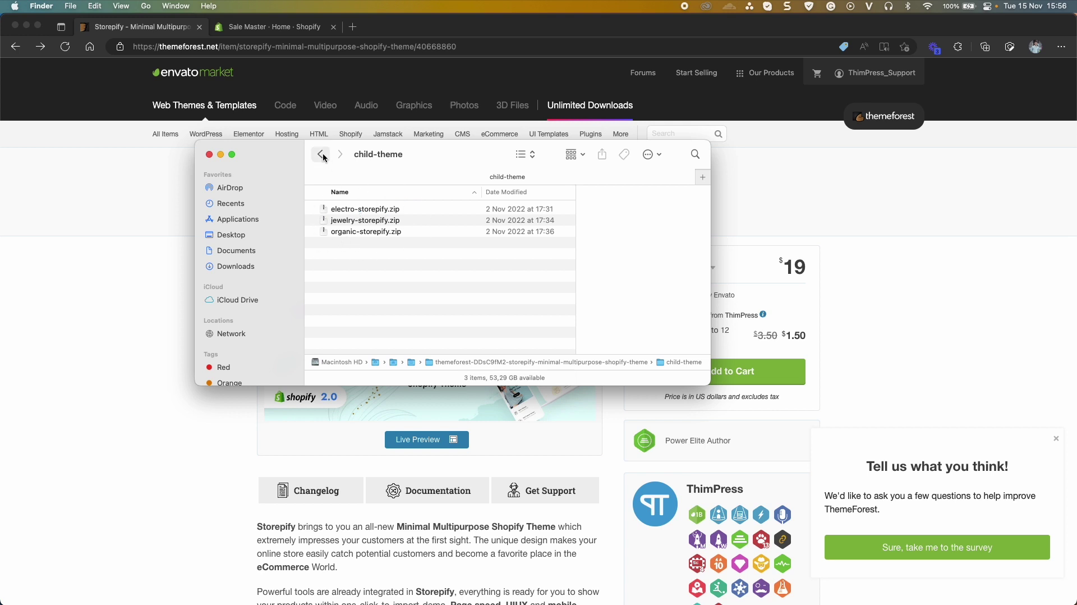
# - Go to the store admin's Online Store Themes page
pyautogui.click(135, 253)
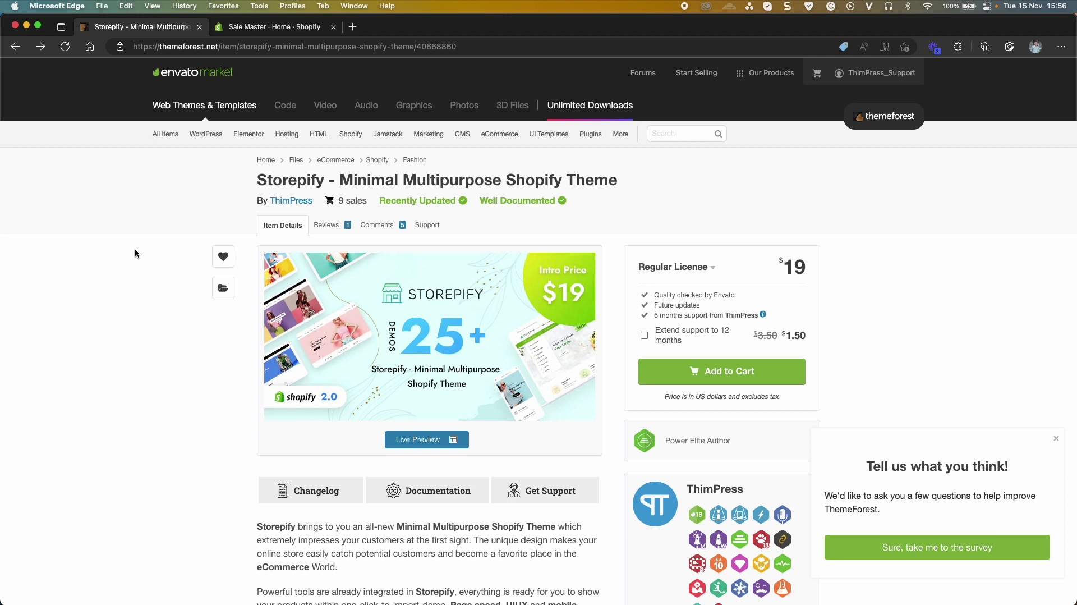
pyautogui.click(270, 28)
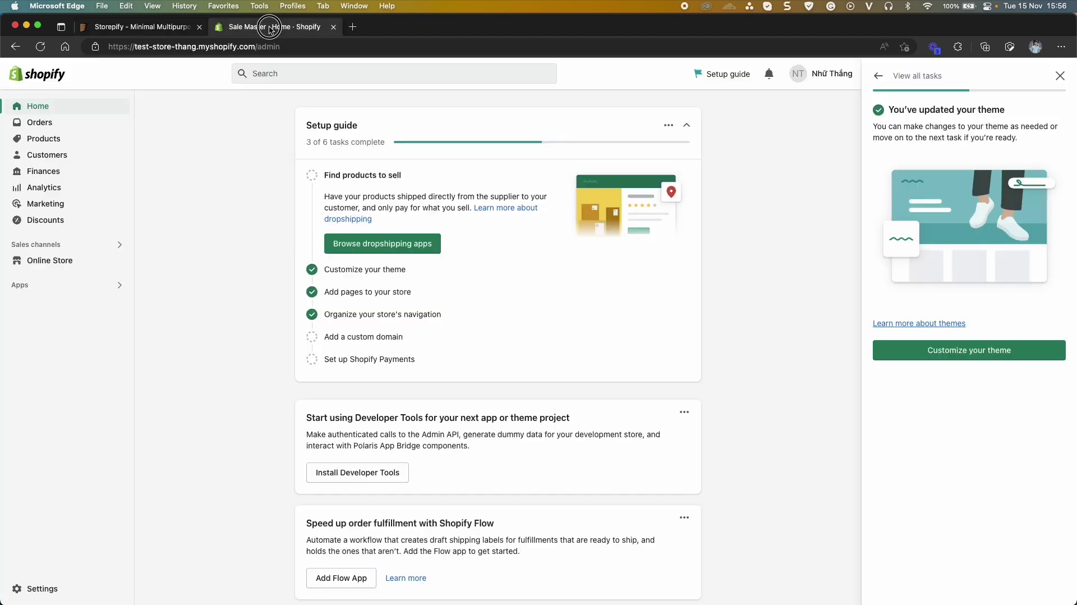
pyautogui.click(49, 262)
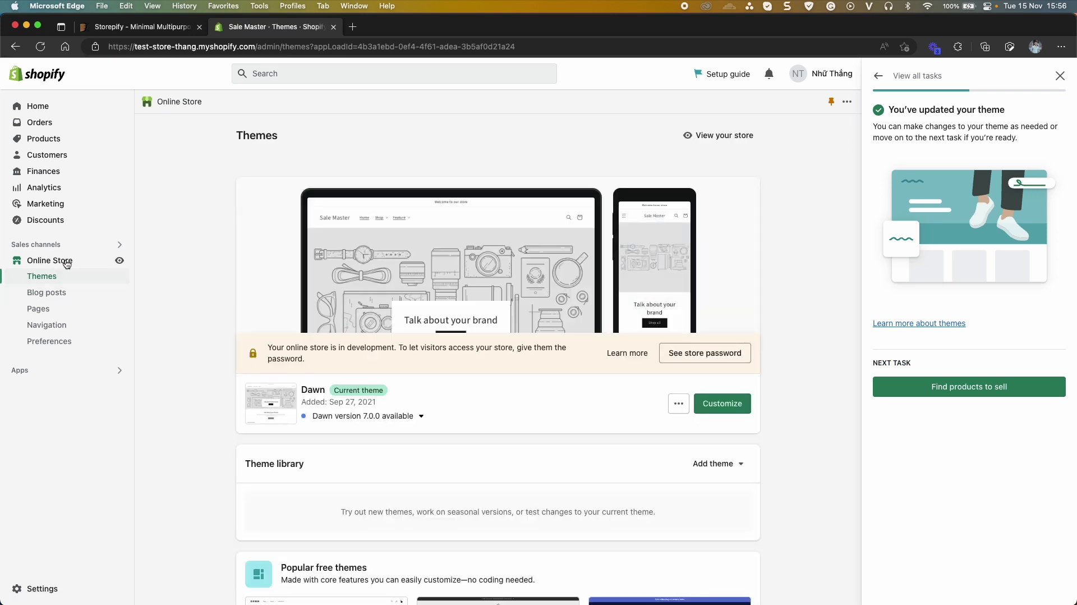
pyautogui.scroll(-2, 723, 342)
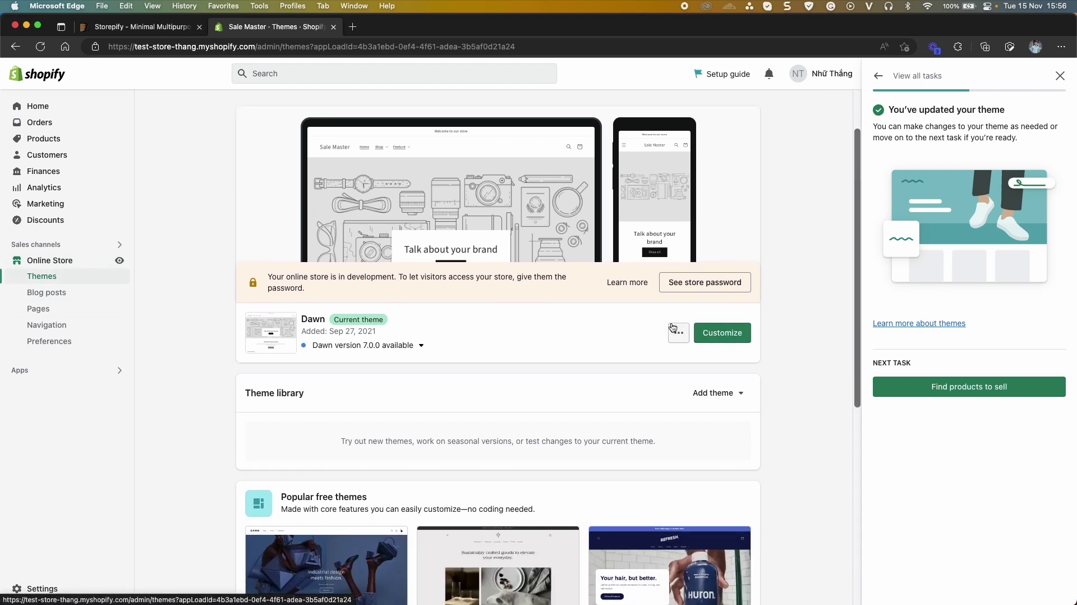
# - Start a theme zip upload and pick storepify.zip from the extracted theme folder
pyautogui.click(731, 399)
pyautogui.click(712, 456)
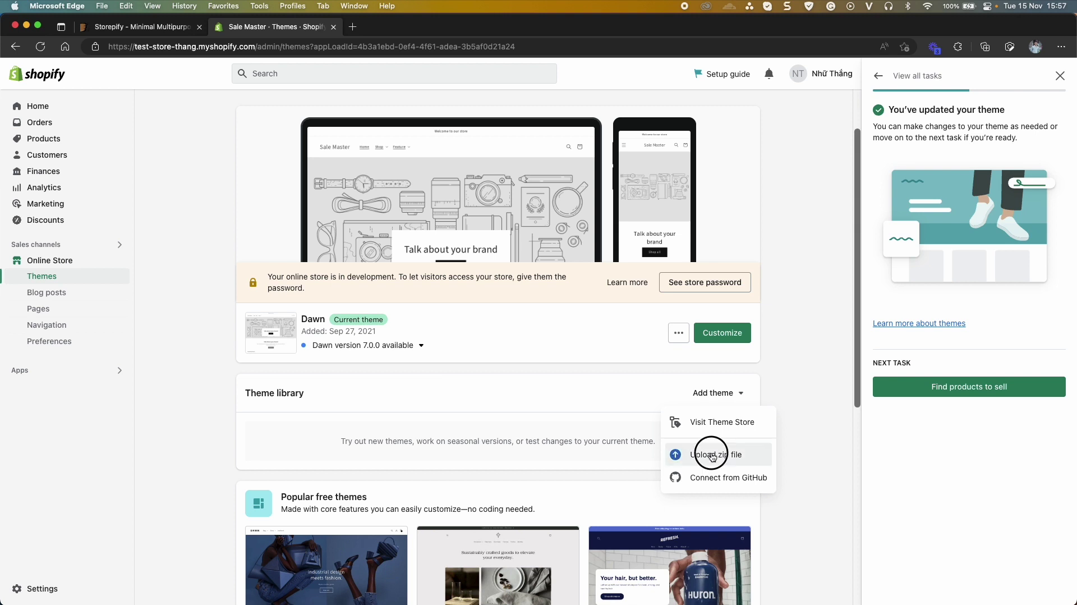
pyautogui.click(541, 357)
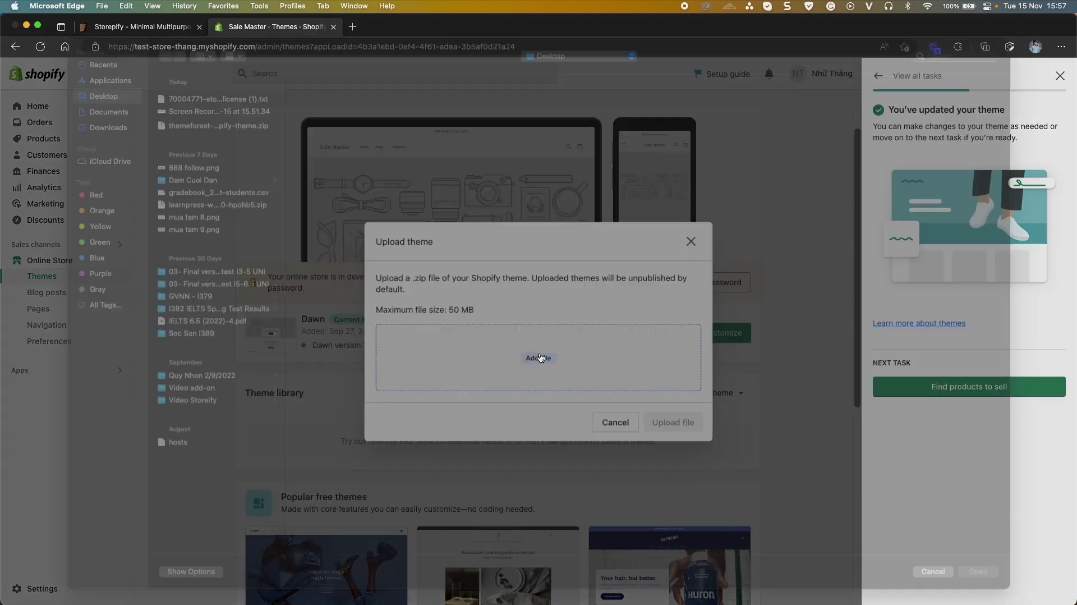
pyautogui.click(249, 141)
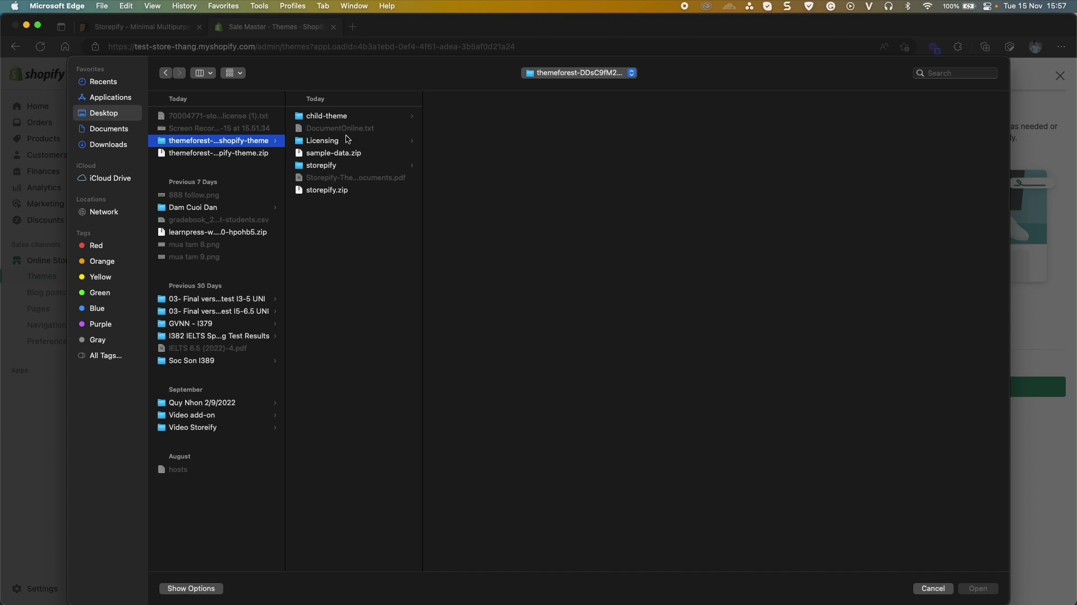
pyautogui.click(349, 116)
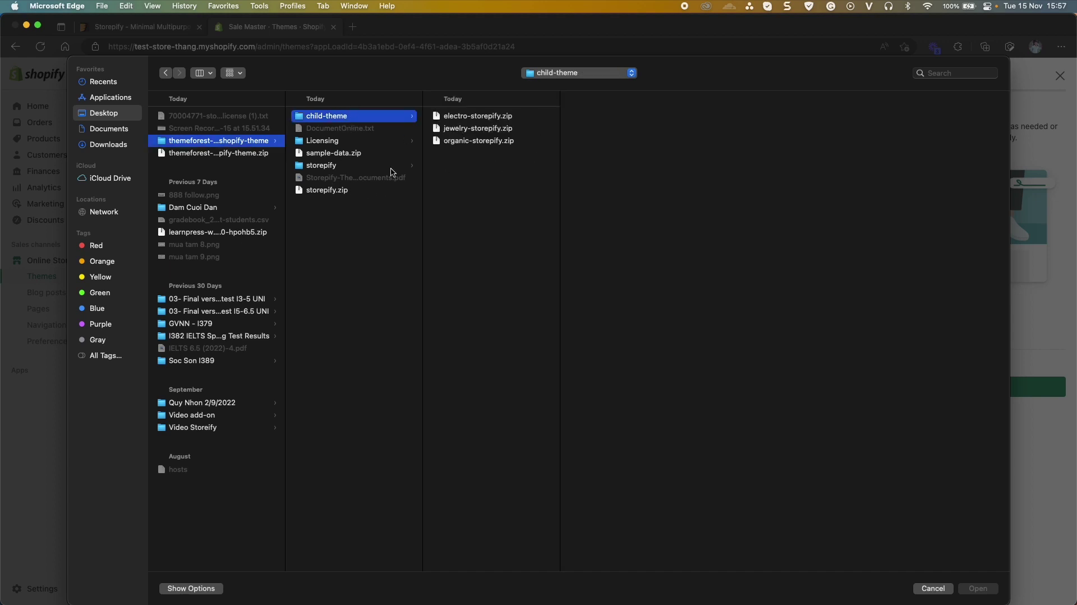
pyautogui.click(330, 191)
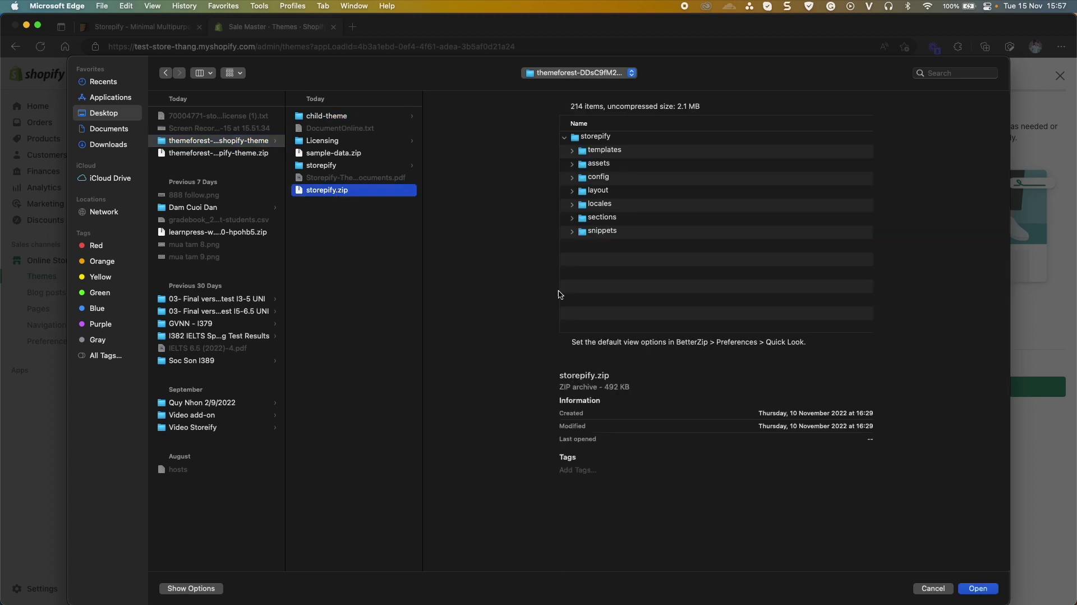
# - Upload storepify.zip and publish Storepify, replacing Dawn as the current theme
pyautogui.click(979, 589)
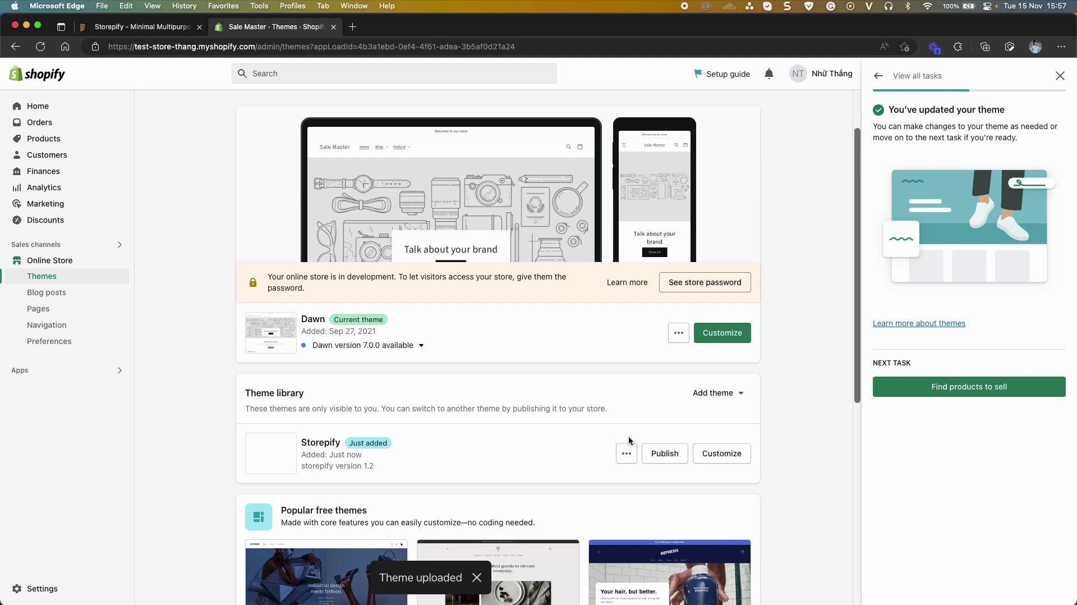
pyautogui.click(666, 454)
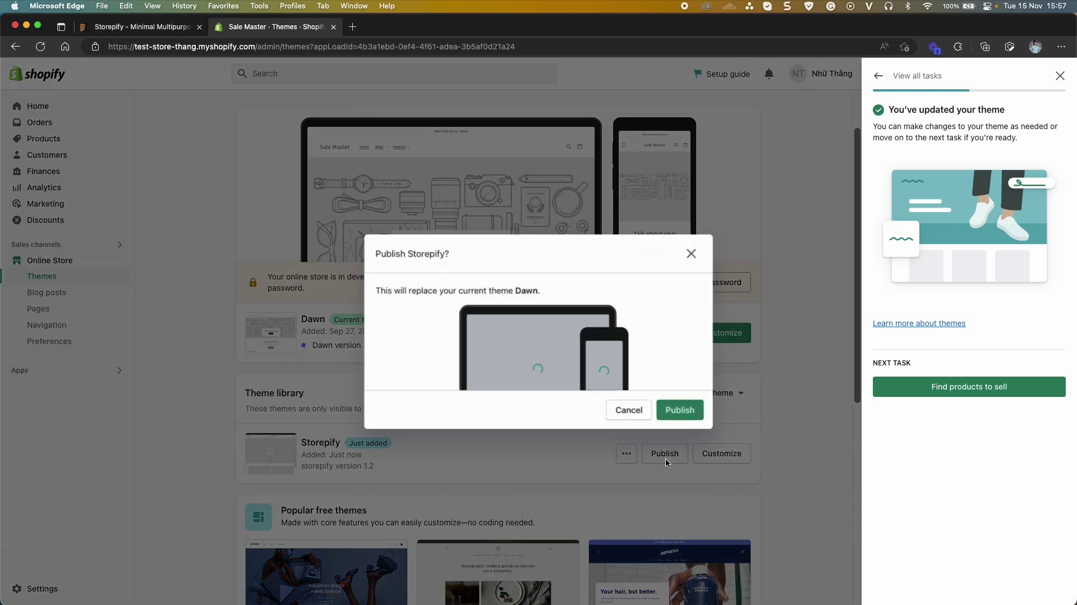
pyautogui.click(689, 414)
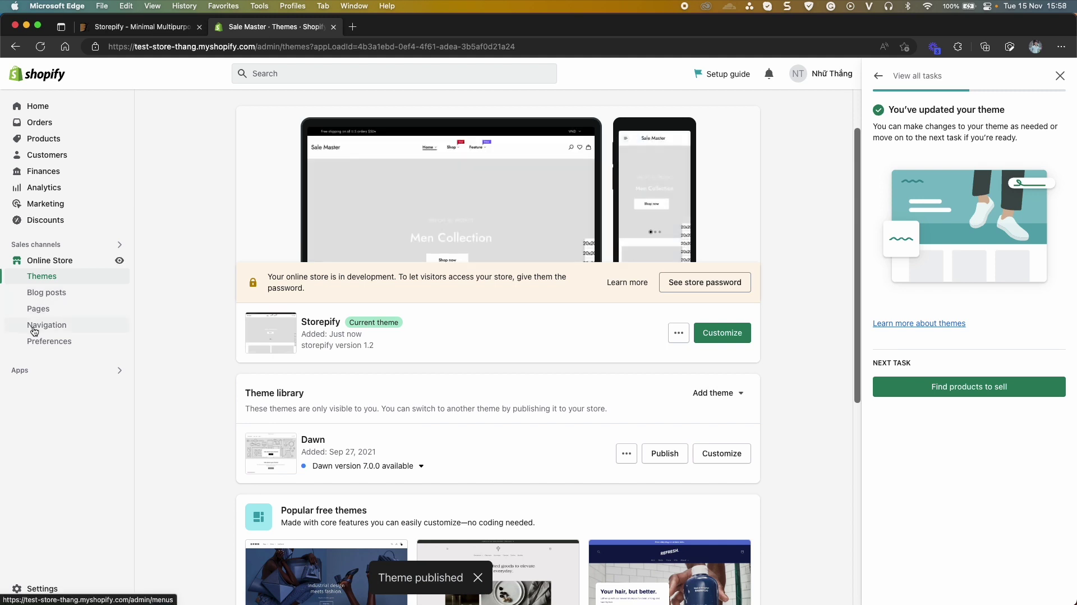
# - Open MaxSale's Install demo page and start installing the Storepify demo
pyautogui.click(55, 376)
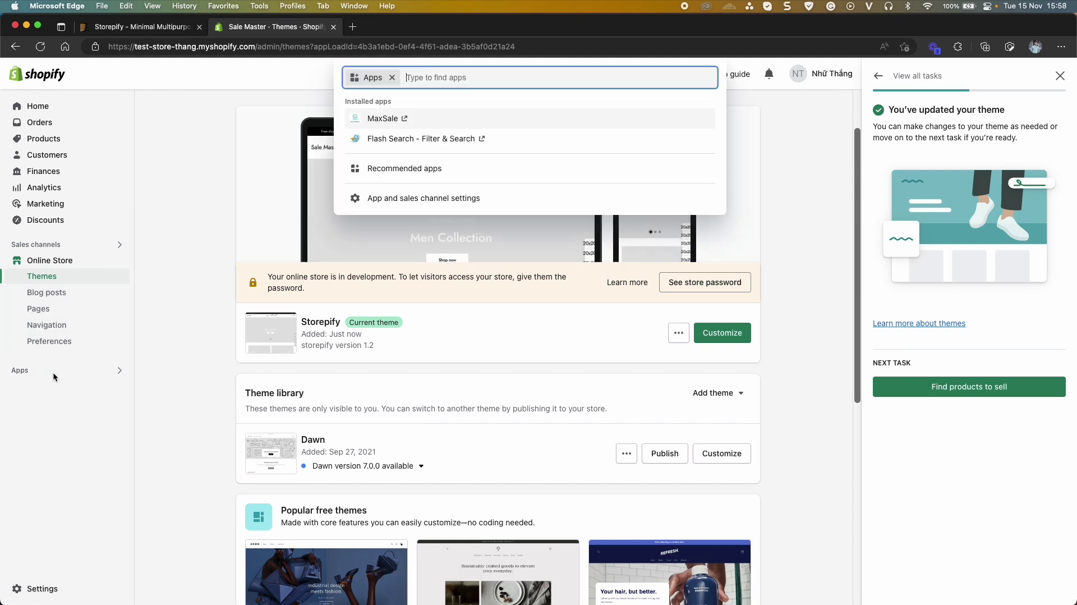
pyautogui.click(383, 120)
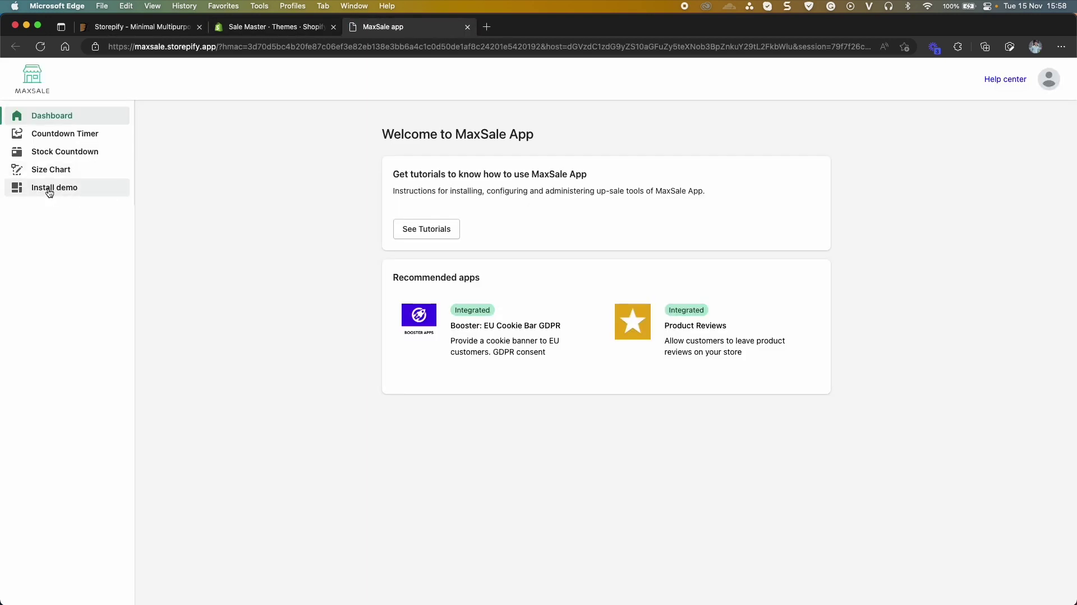
pyautogui.click(50, 189)
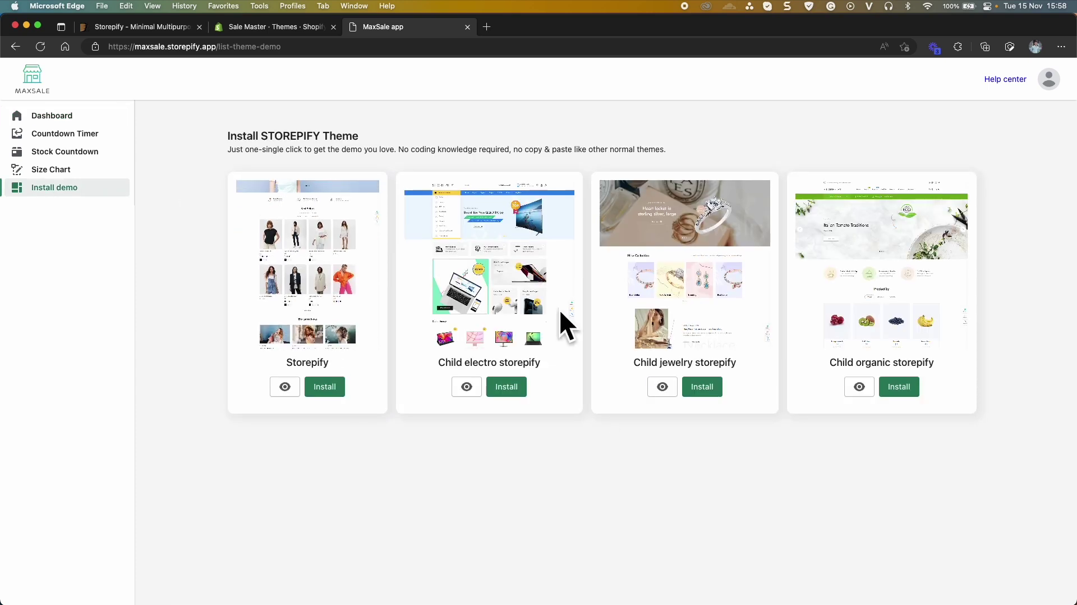
pyautogui.click(323, 388)
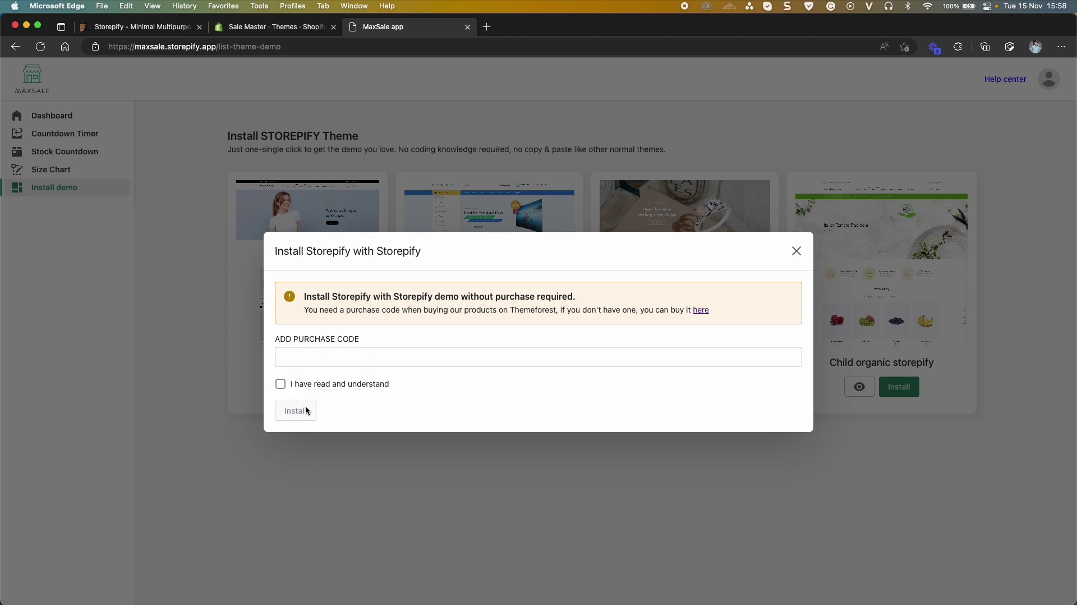
# - Back on the Themes page, preview the Storepify theme in a new tab
pyautogui.click(295, 29)
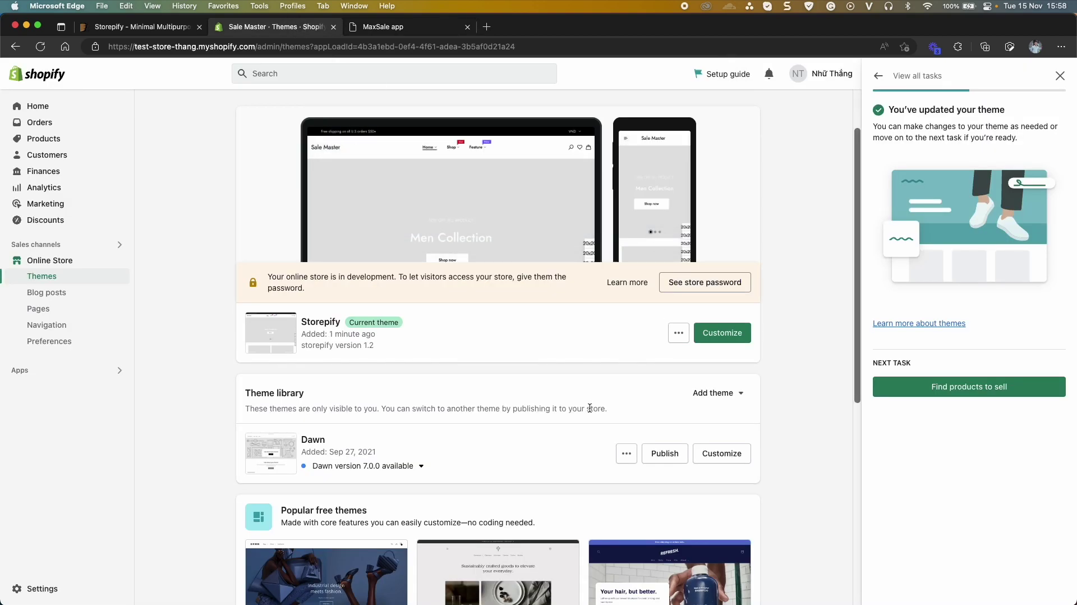
pyautogui.scroll(-2, 597, 403)
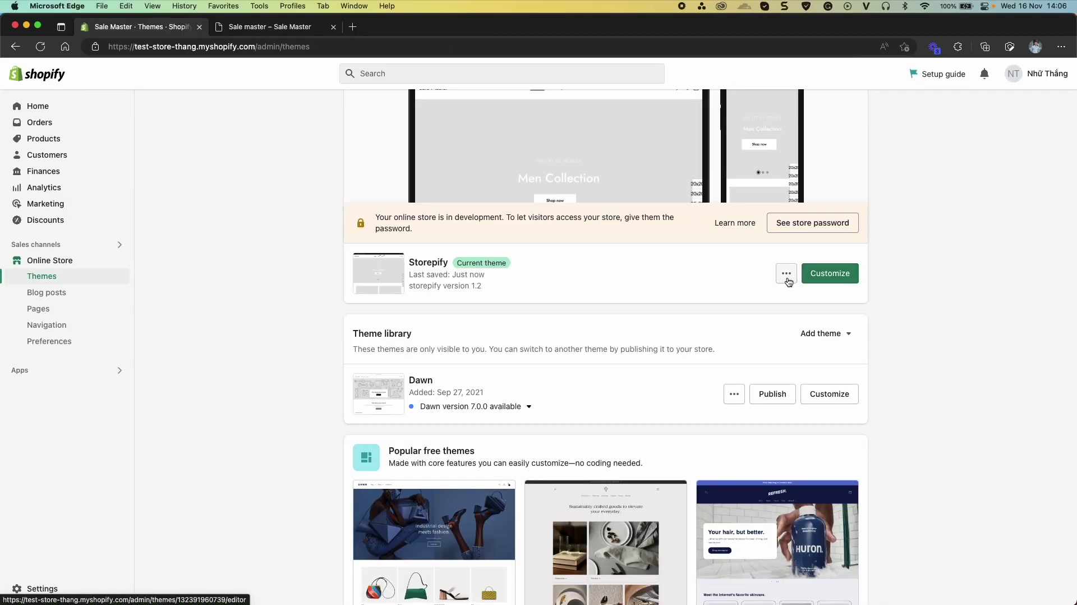
pyautogui.click(785, 280)
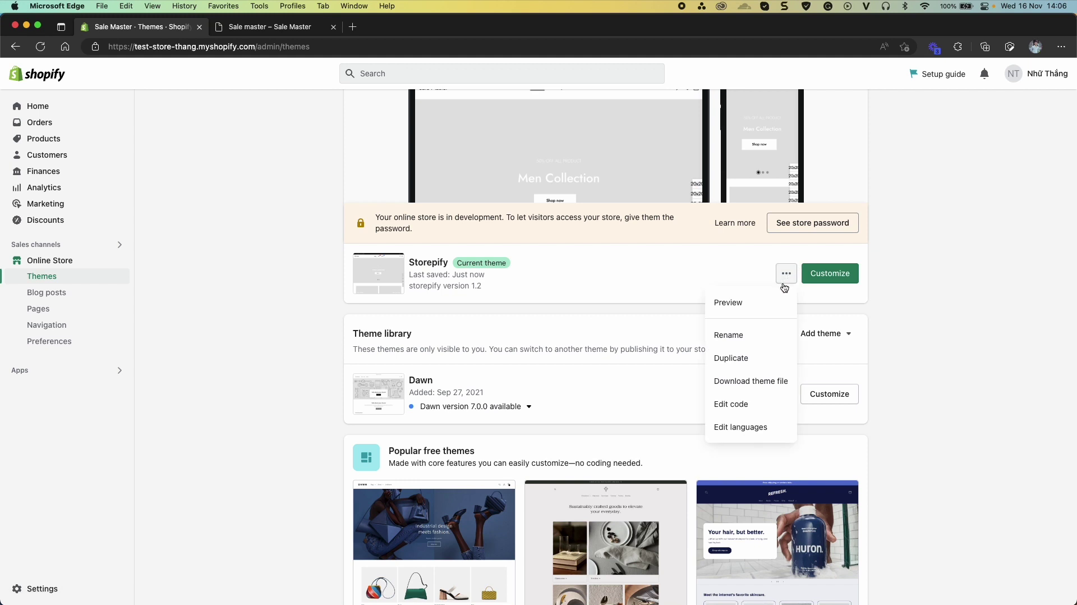
pyautogui.click(763, 303)
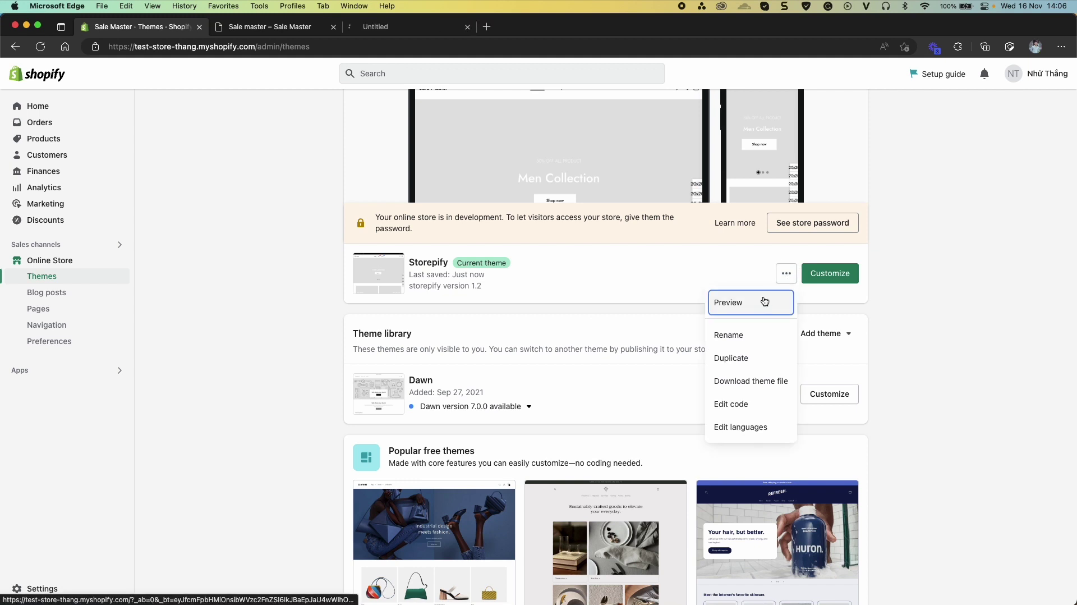
pyautogui.click(310, 32)
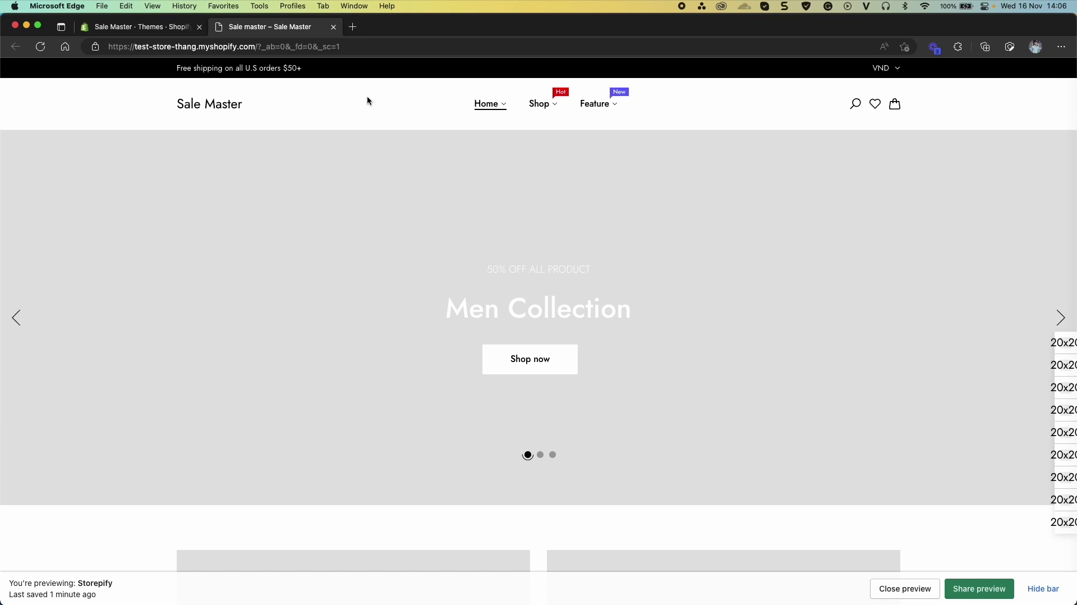
pyautogui.scroll(-10, 565, 305)
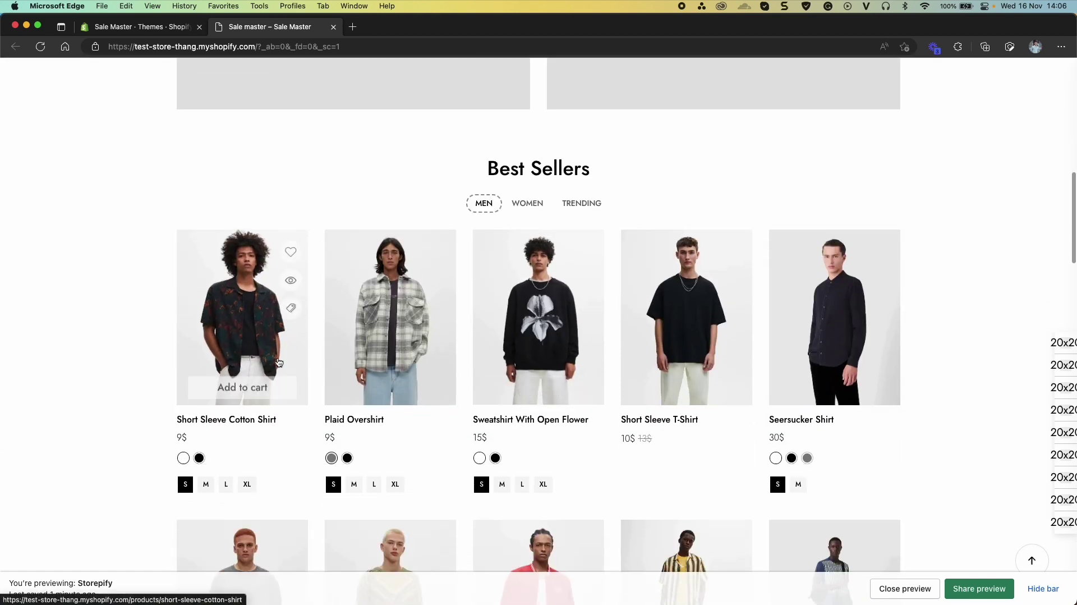
pyautogui.scroll(-10, 622, 325)
pyautogui.scroll(-15, 623, 329)
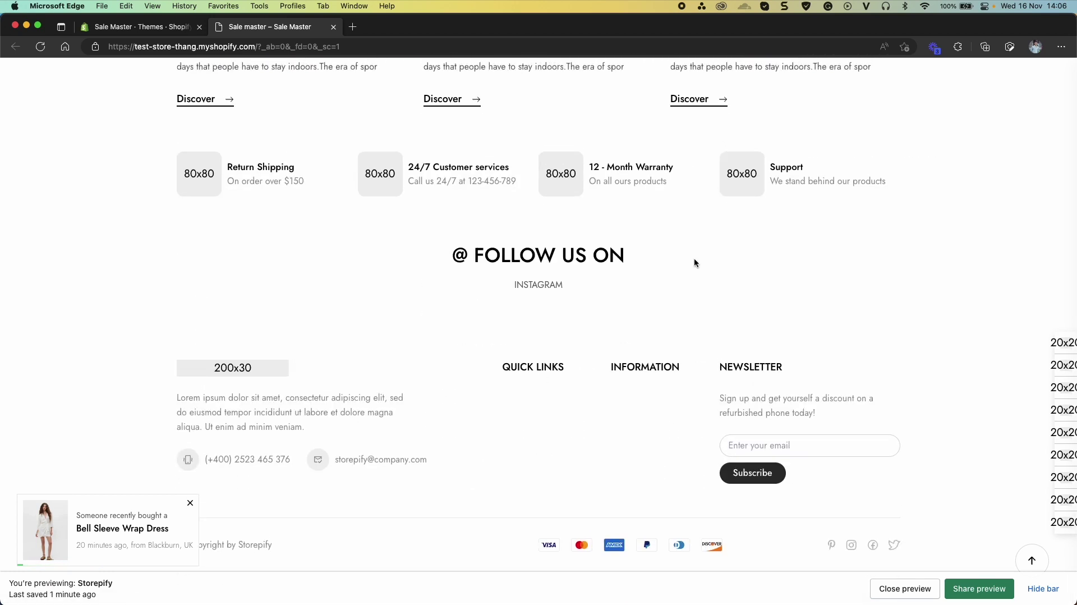
pyautogui.click(165, 34)
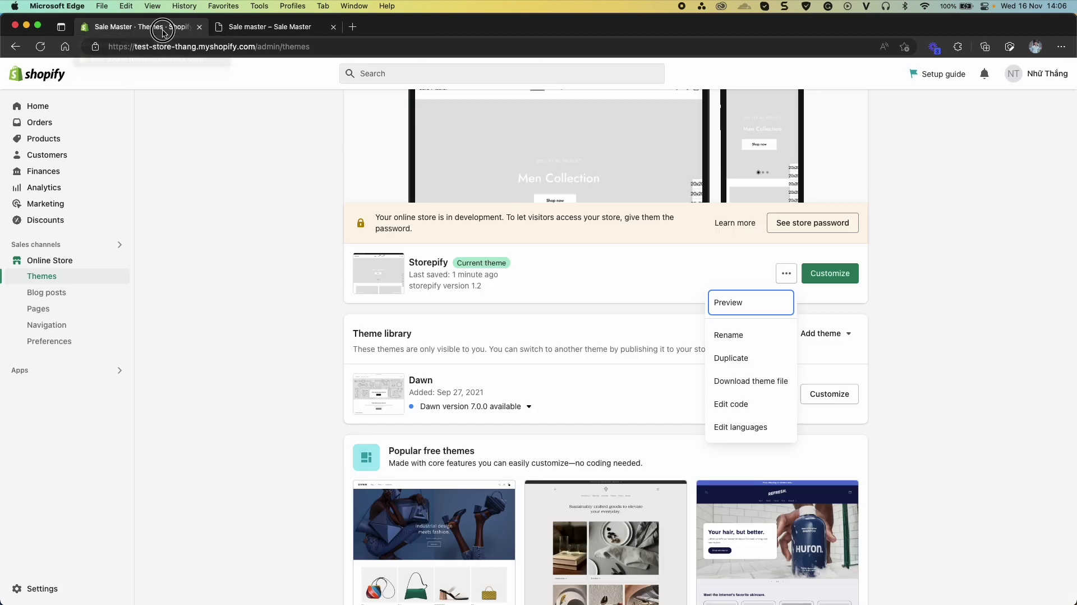
# - Open Storepify's code editor and search the files for 'page.ho'
pyautogui.click(778, 283)
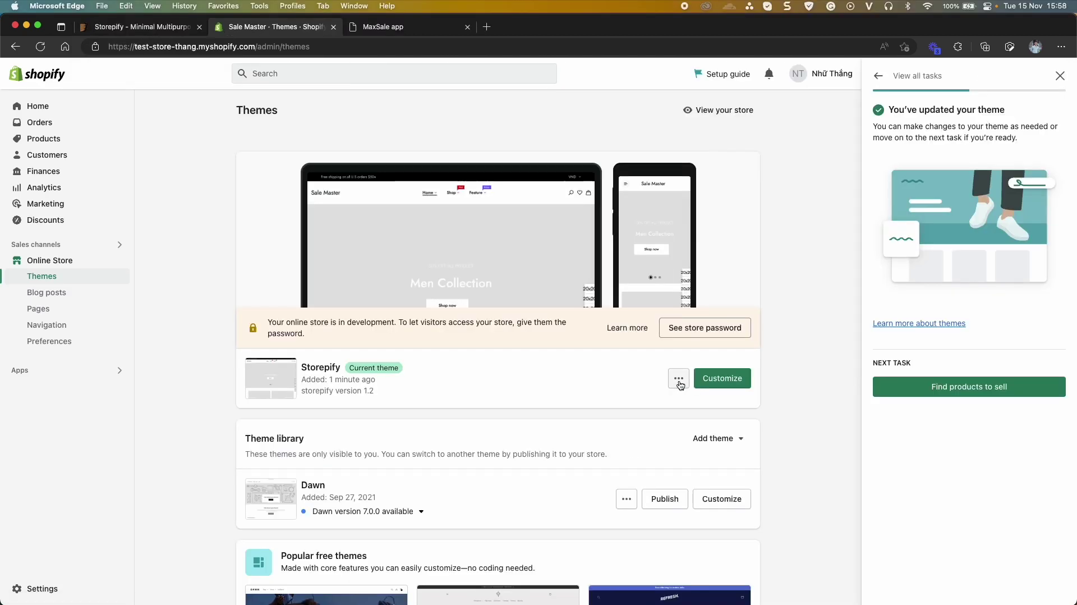
pyautogui.click(678, 379)
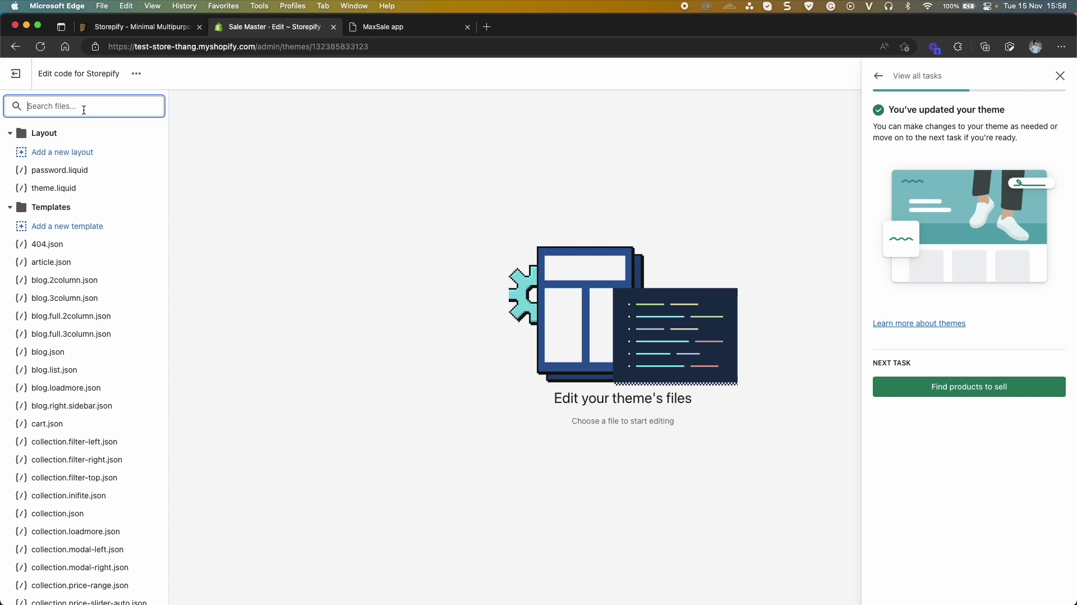
pyautogui.write('page.home')
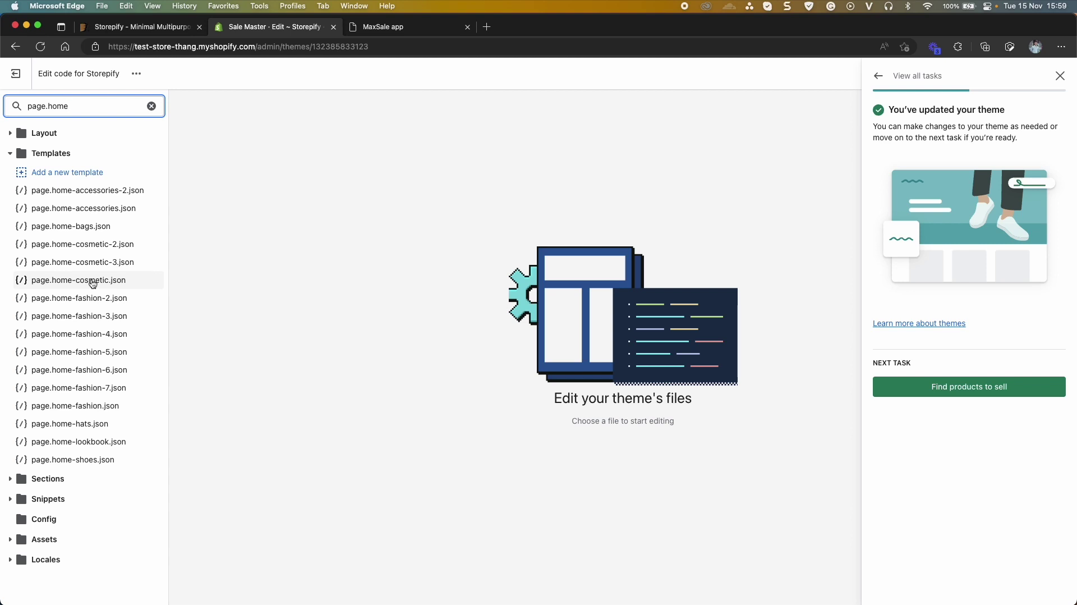
# - Select all of page.home-bags.json's code, then filter the file list by 'index'
pyautogui.click(87, 226)
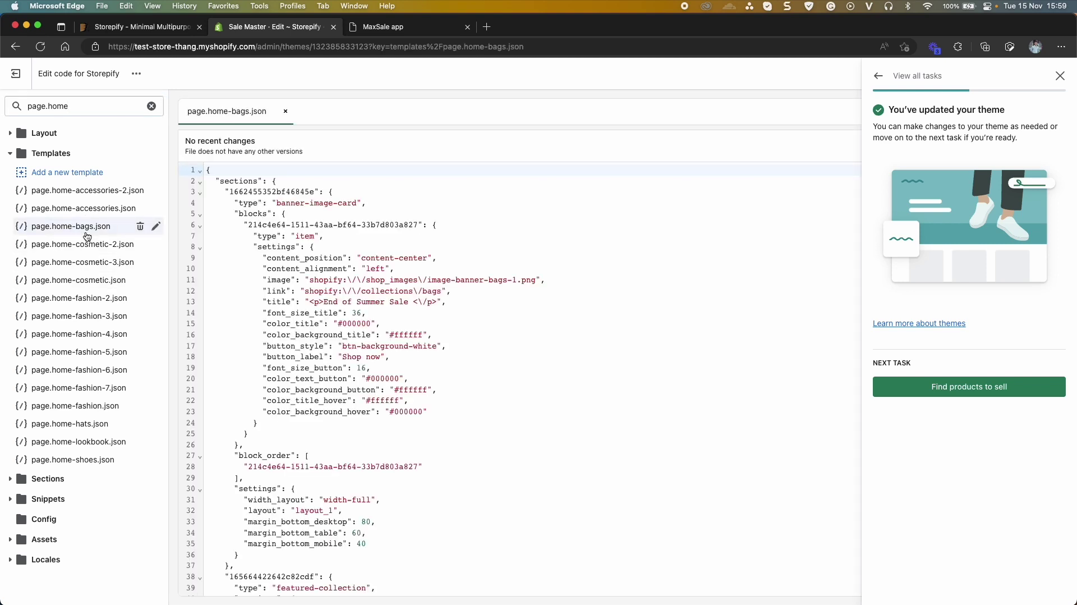
pyautogui.click(327, 167)
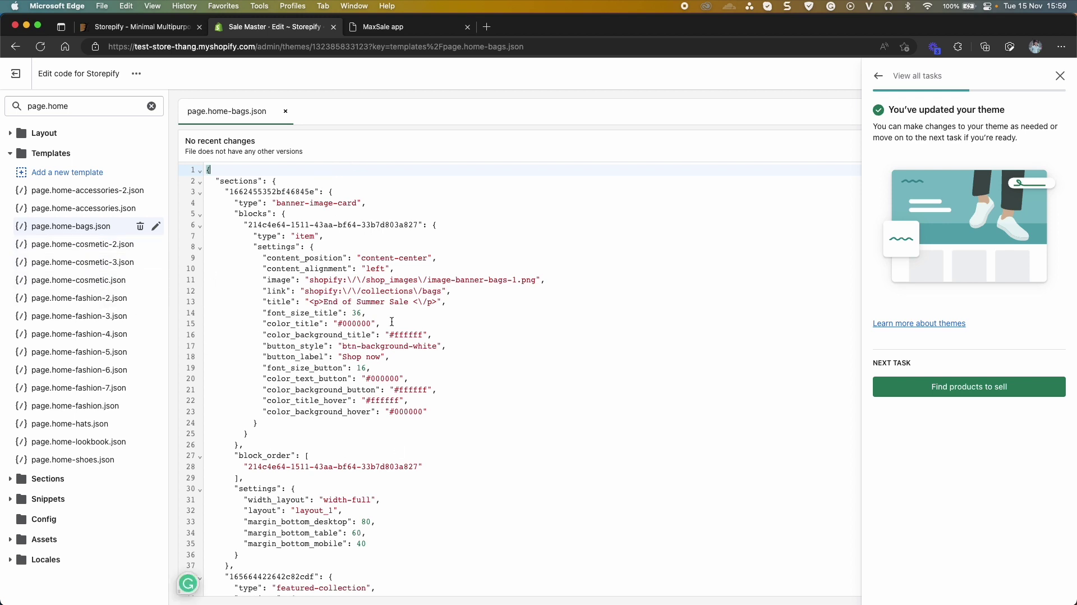
pyautogui.press('super+a')
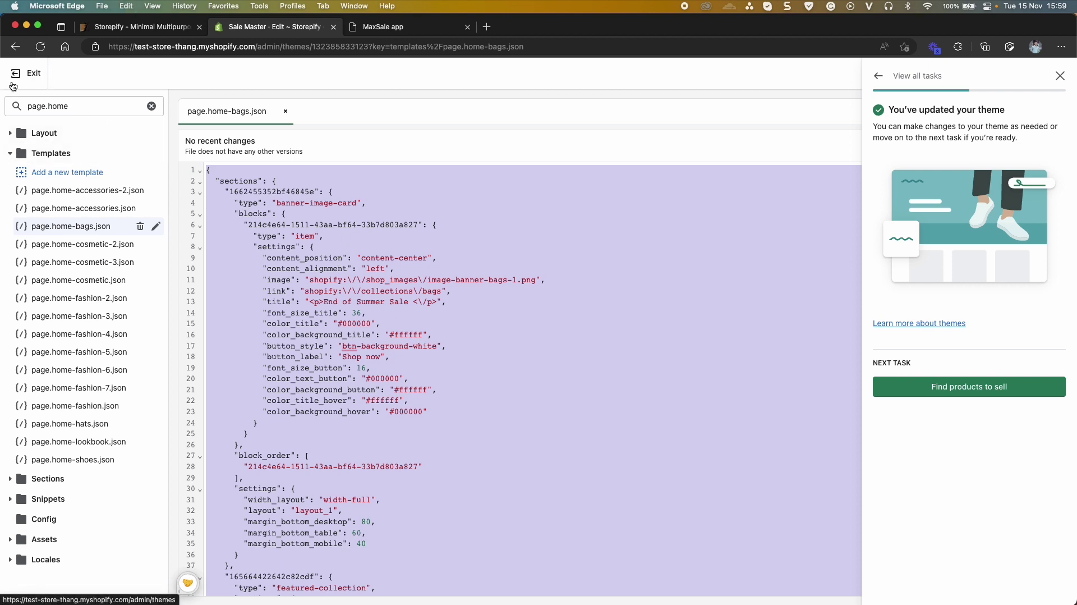
pyautogui.tripleClick(50, 108)
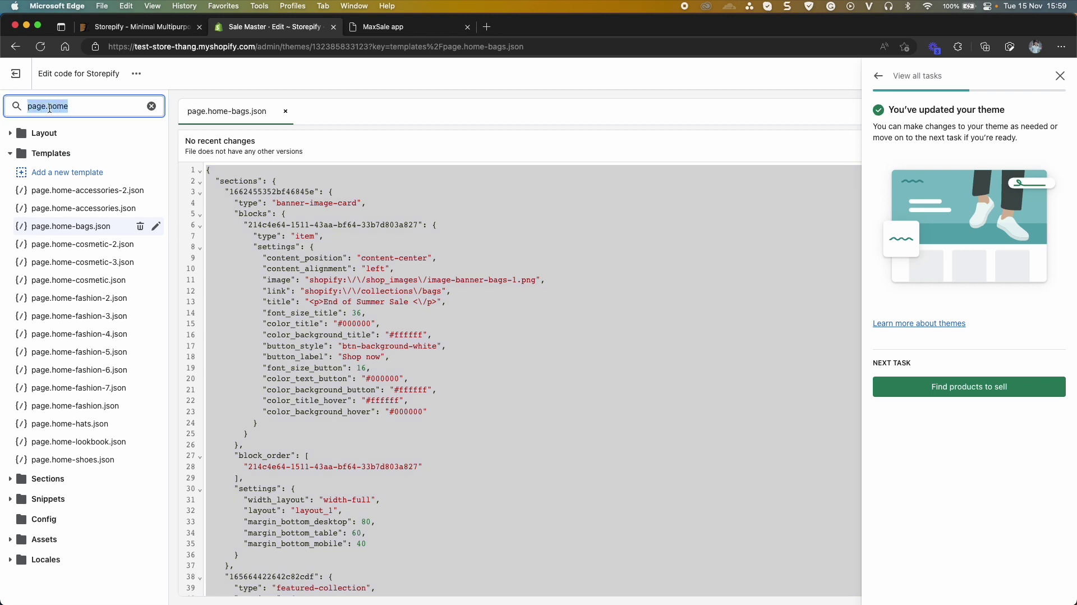
pyautogui.write('index')
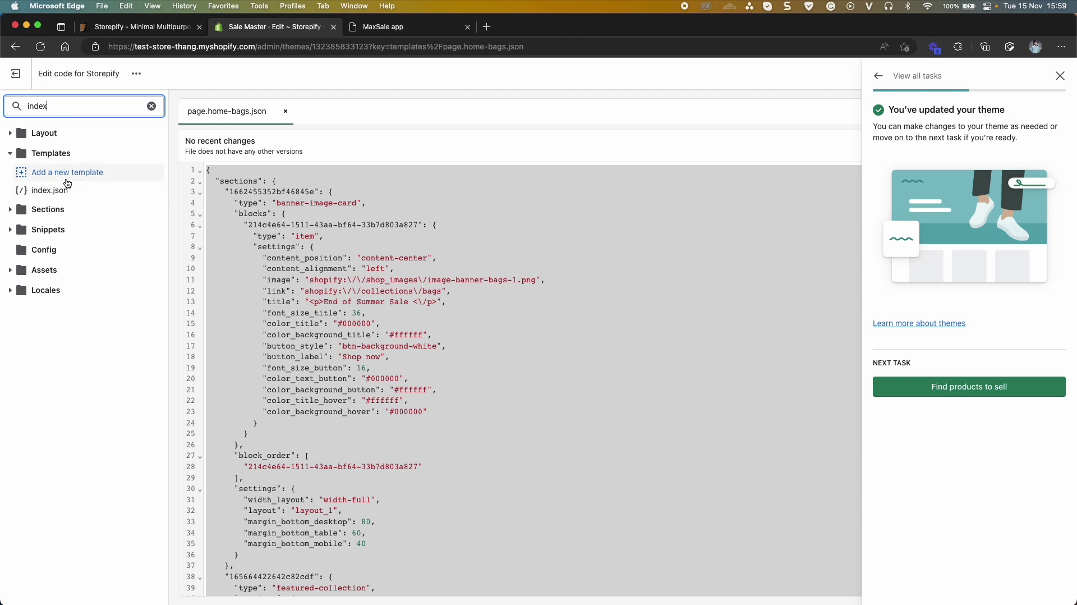
# - Replace index.json's code with the copied page.home-bags code and save it
pyautogui.click(53, 192)
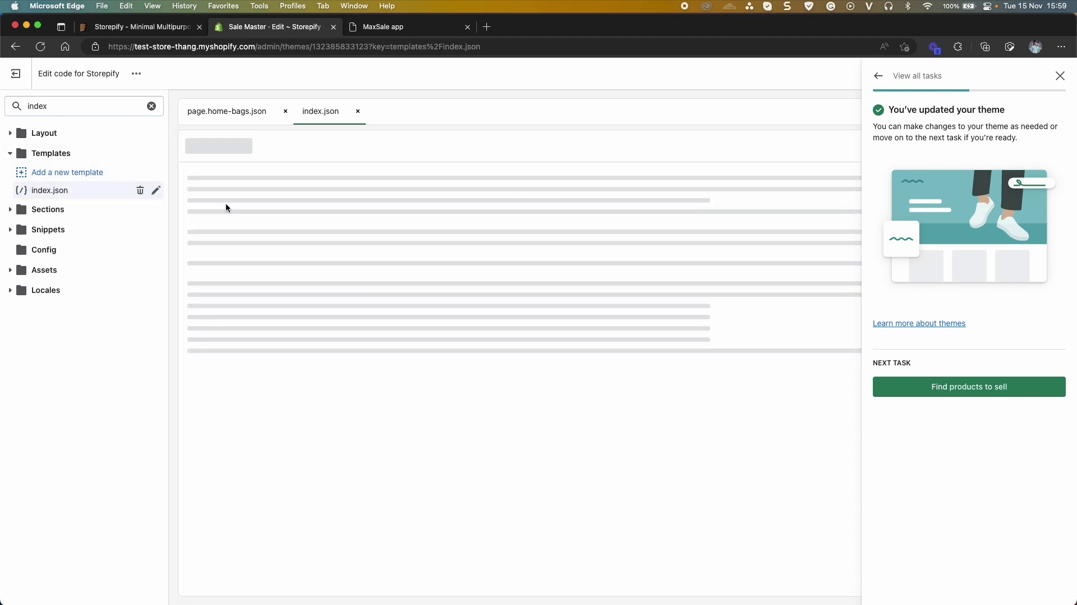
pyautogui.tripleClick(308, 237)
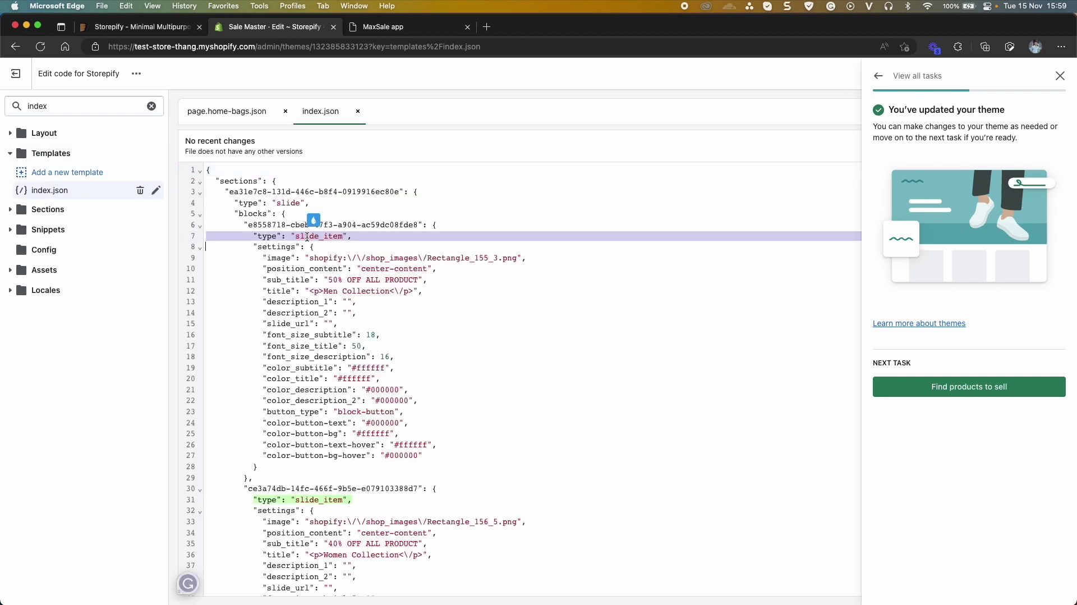
pyautogui.press('super+a')
pyautogui.press('BackSpace')
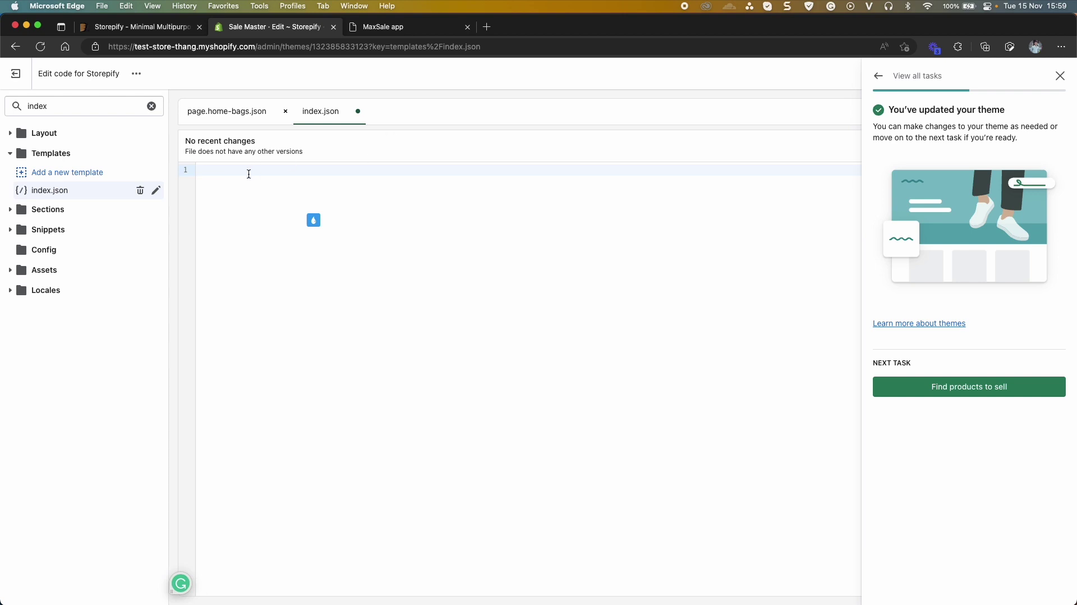
pyautogui.press('super+v')
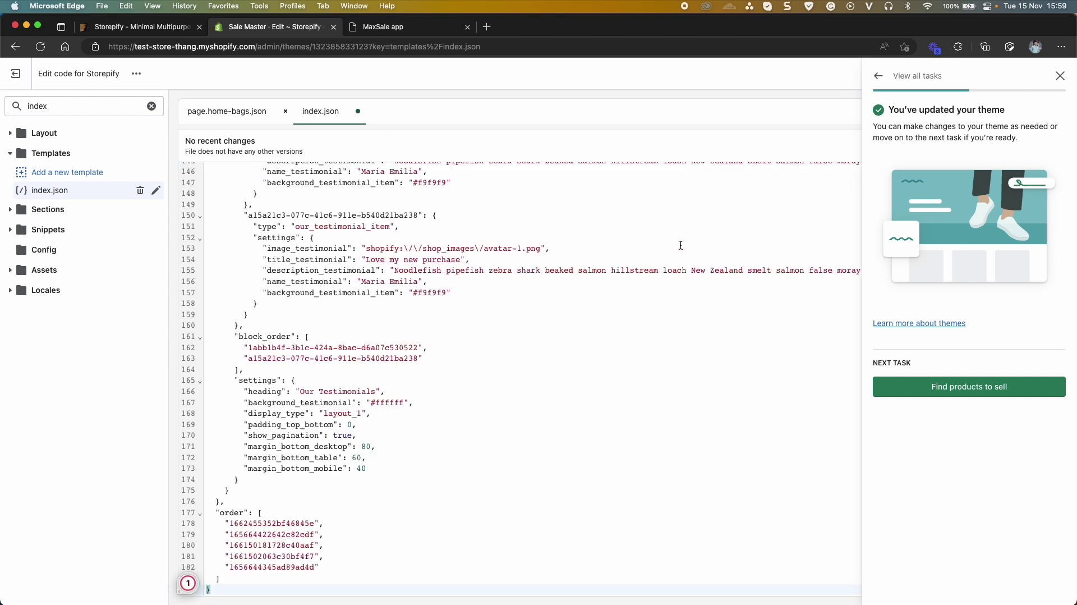
pyautogui.click(1060, 76)
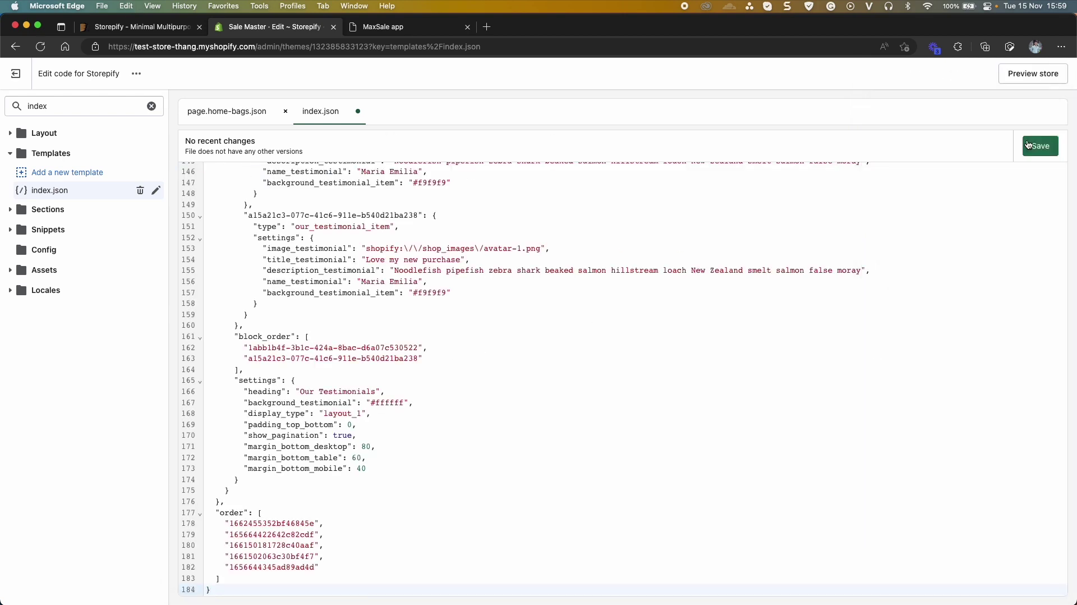
pyautogui.click(1038, 154)
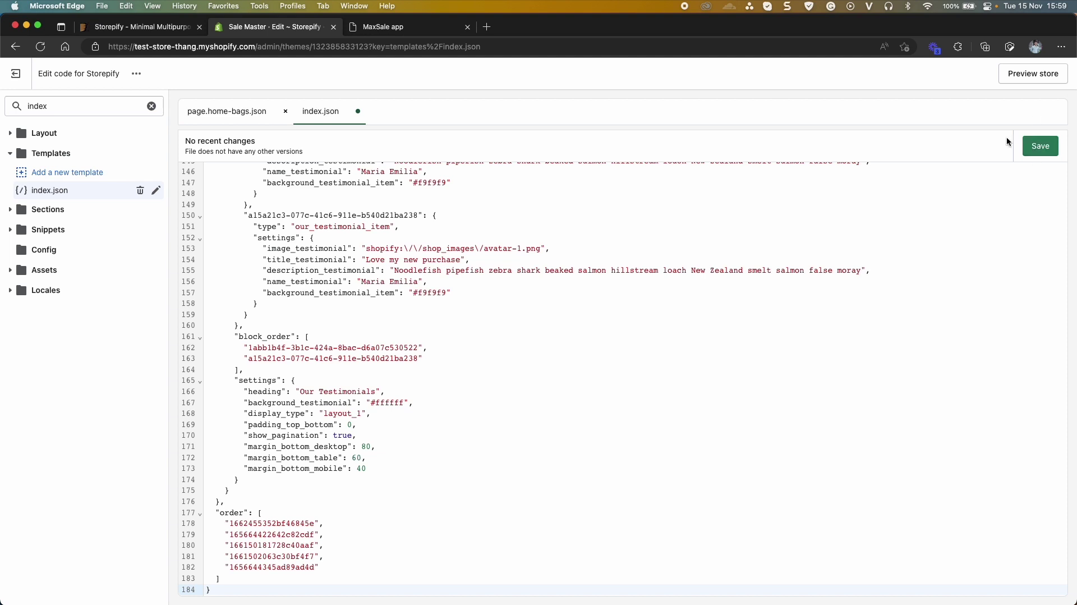
pyautogui.click(1038, 154)
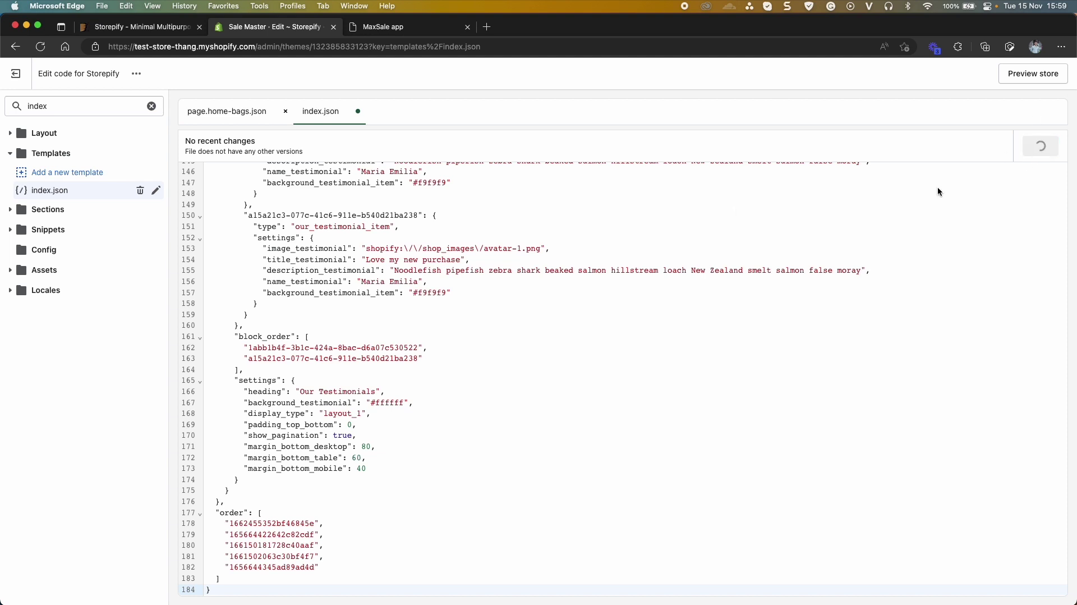
# - Open the Storepify theme in the customizer
pyautogui.click(17, 77)
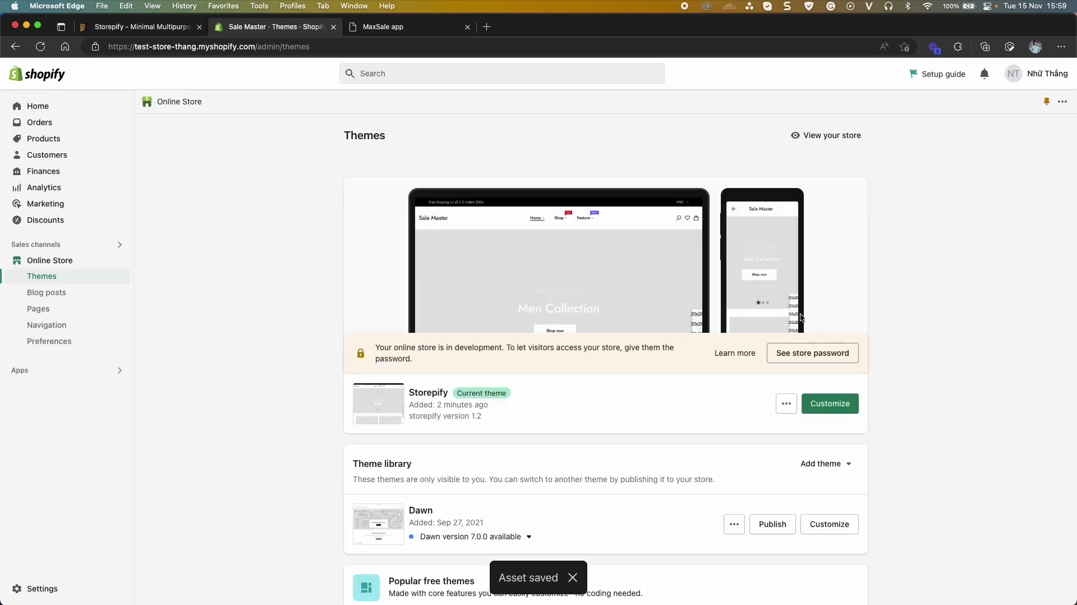
pyautogui.scroll(-2, 796, 323)
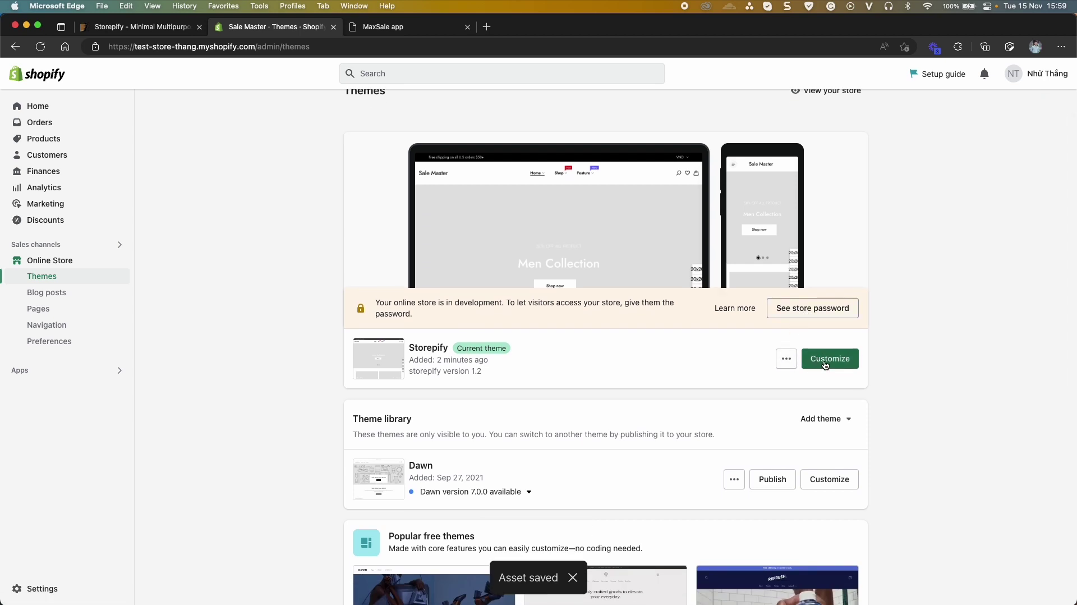
pyautogui.click(826, 362)
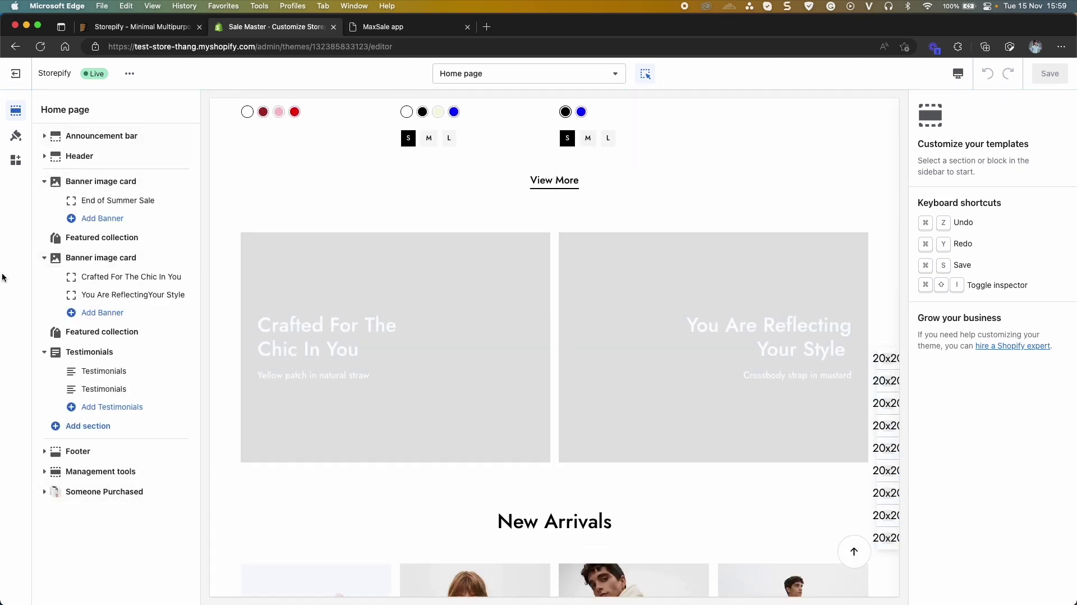
pyautogui.scroll(3, 322, 314)
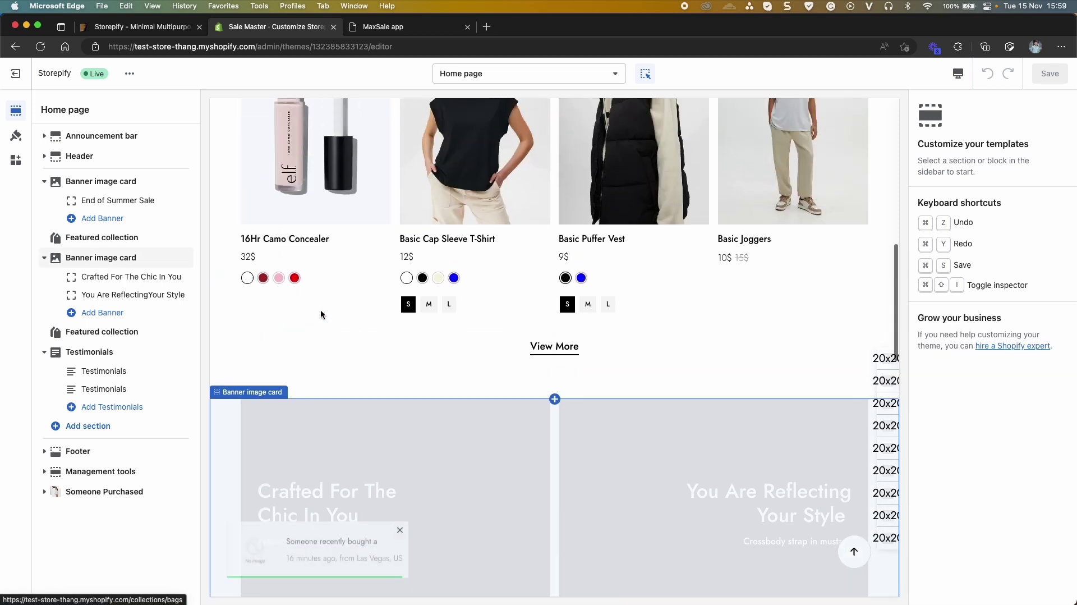
pyautogui.scroll(10, 322, 314)
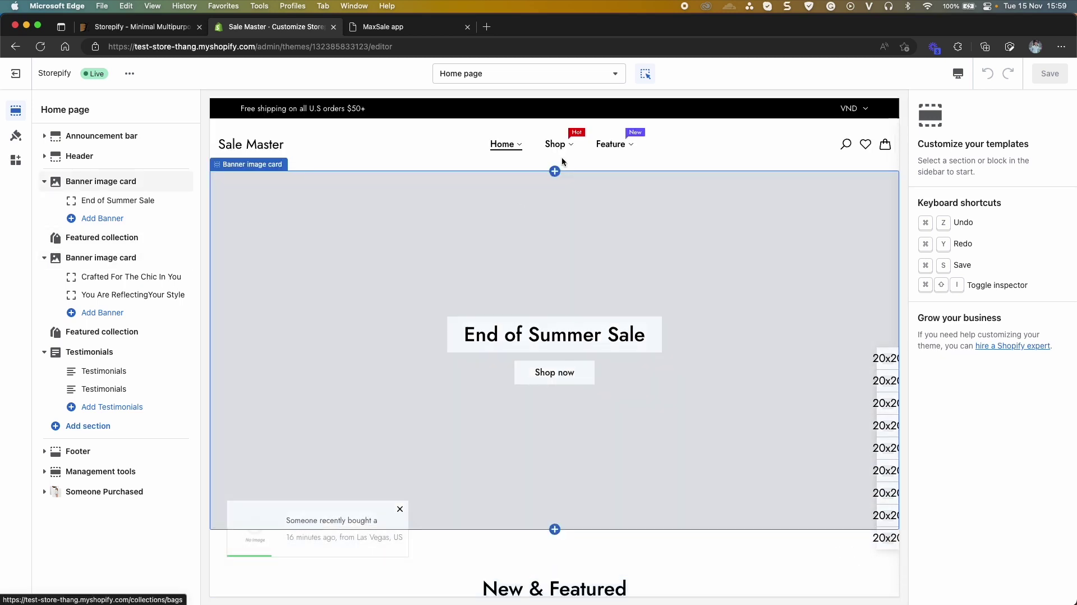